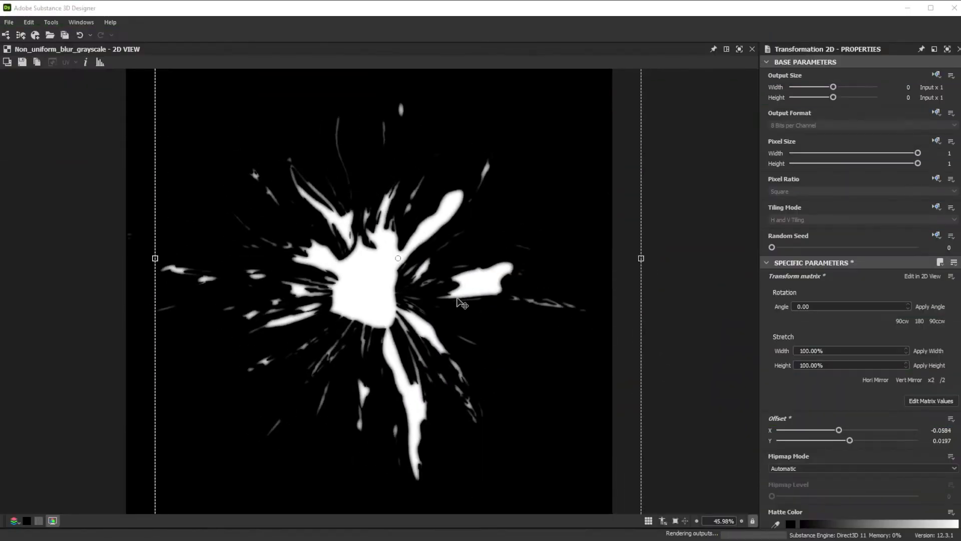
- Move the splatter to offset X 0.1318, Y 0.0261 and re-adjust its threshold
drag(456, 298, 435, 469)
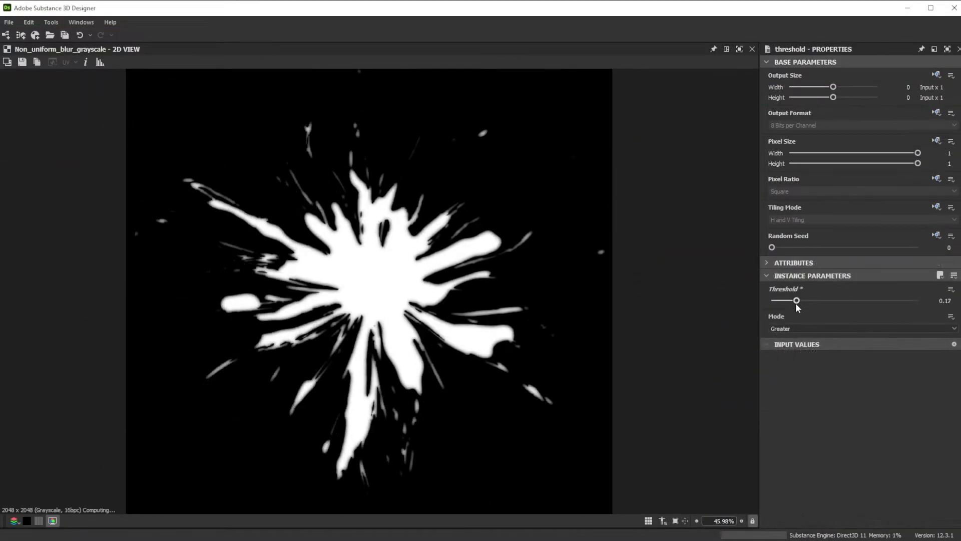
mouse_move(796, 302)
mouse_down()
mouse_move(865, 304)
mouse_move(813, 302)
mouse_up()
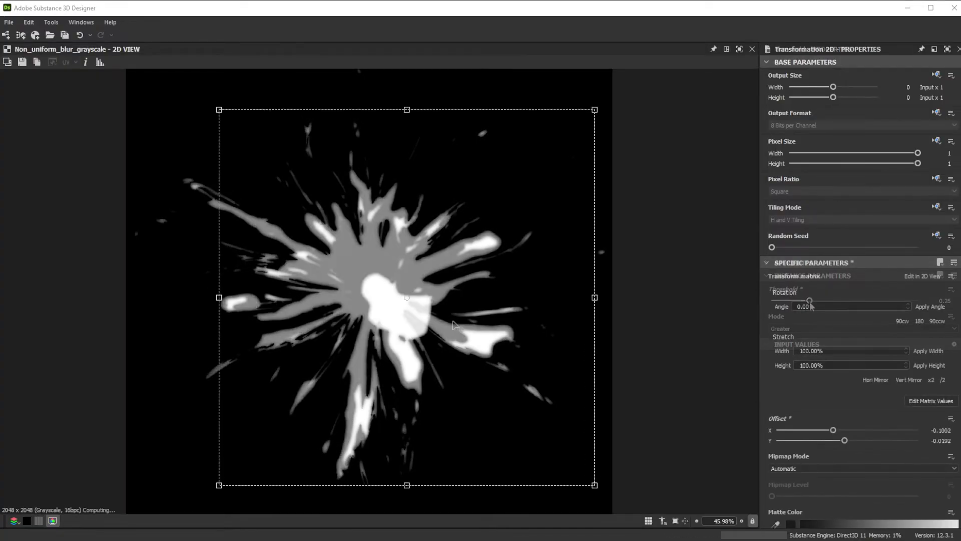
drag(453, 323, 396, 293)
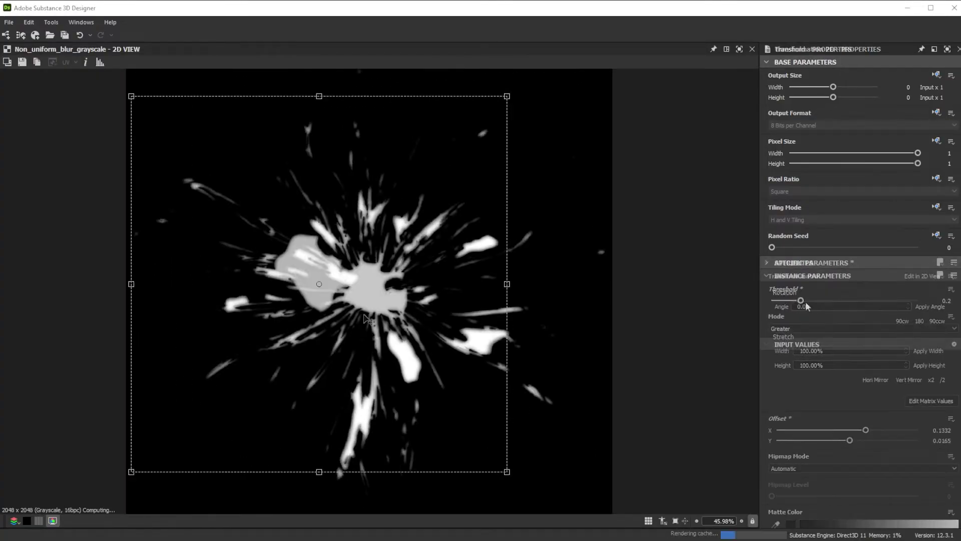
drag(801, 301, 827, 301)
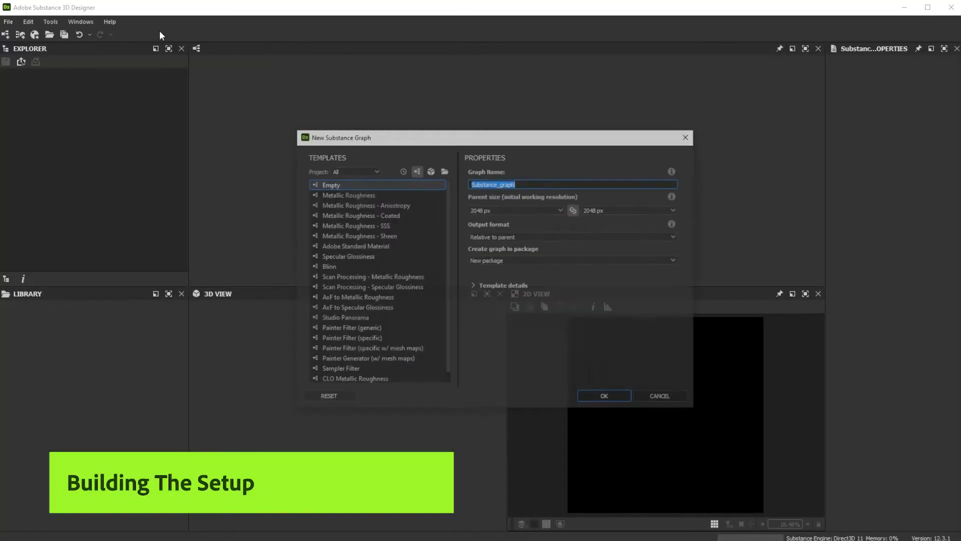
- Create the new empty graph, remove the 3D View and dock the 2D View on the left
key(Escape)
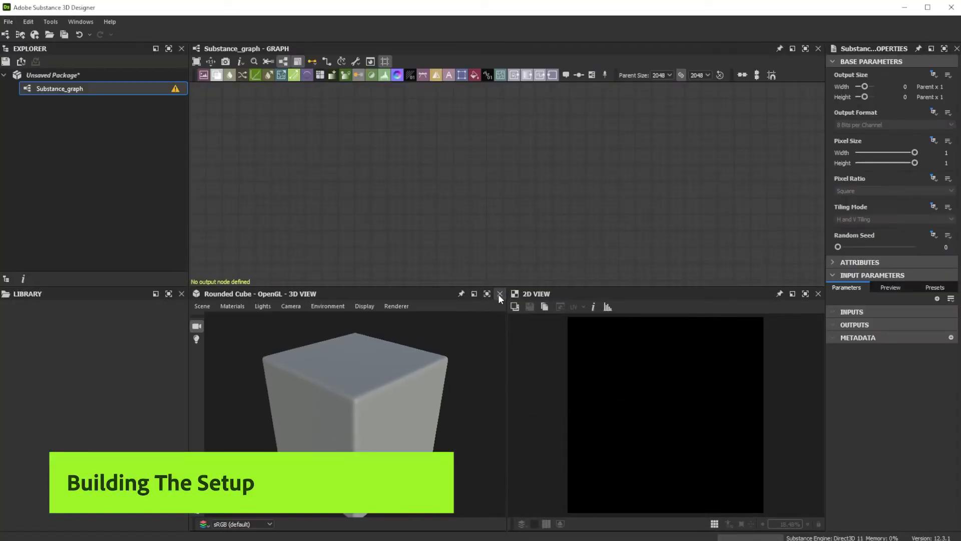
click(497, 294)
drag(608, 295, 174, 288)
- Add a Crystal 2 node to the graph
key(space)
text(crystal)
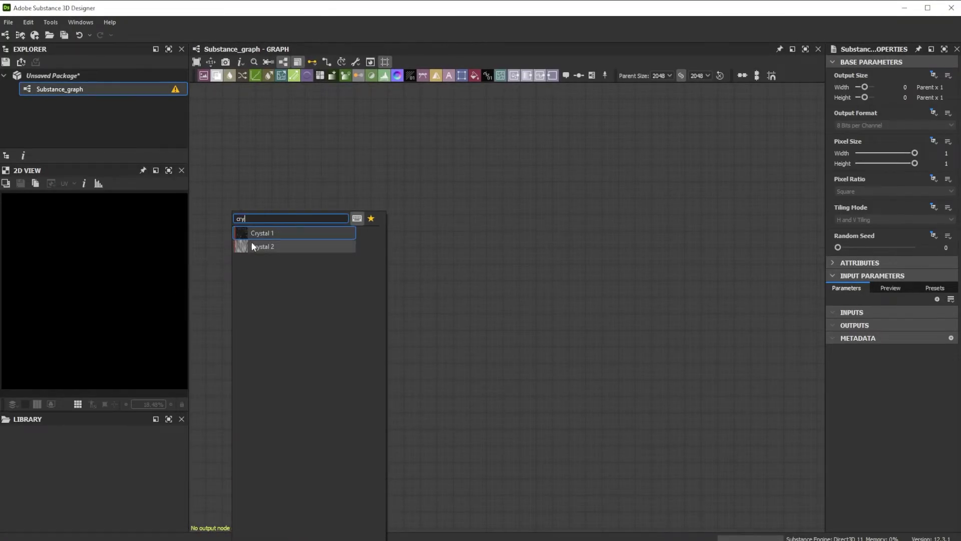
click(253, 244)
scroll(925, 293, up, 1)
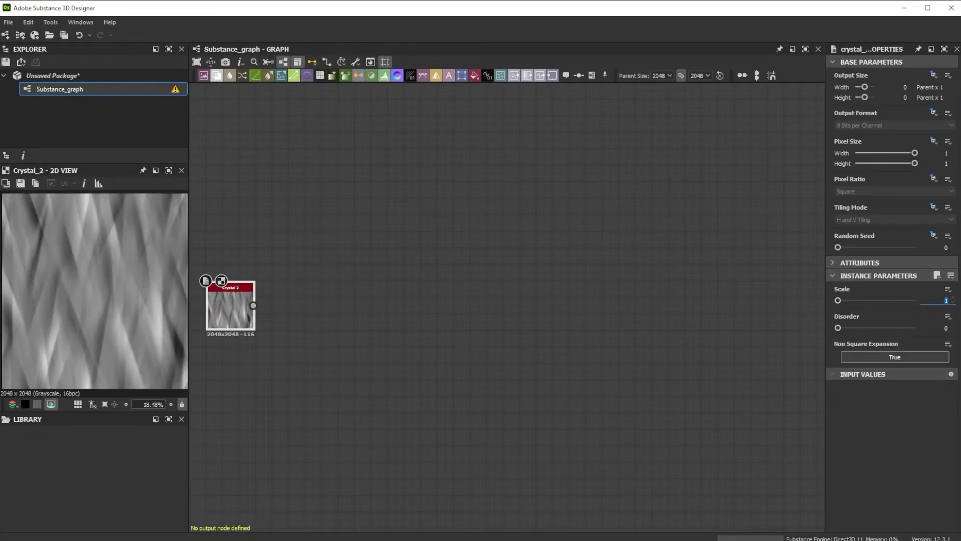
- Connect a Transformation 2D after Crystal 2 with its height stretched to 350%
drag(288, 307, 289, 307)
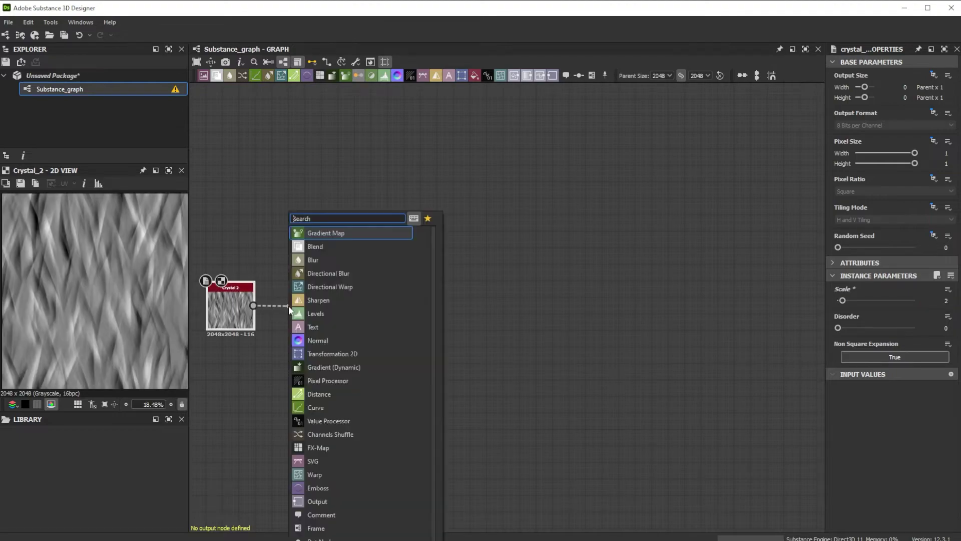
text(trans)
key(Return)
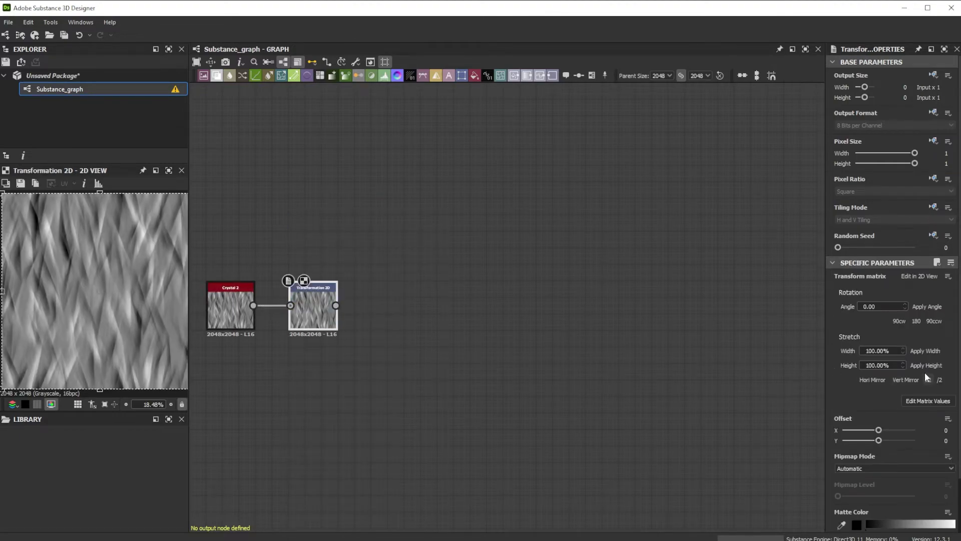
drag(902, 367, 847, 361)
text(350)
key(Return)
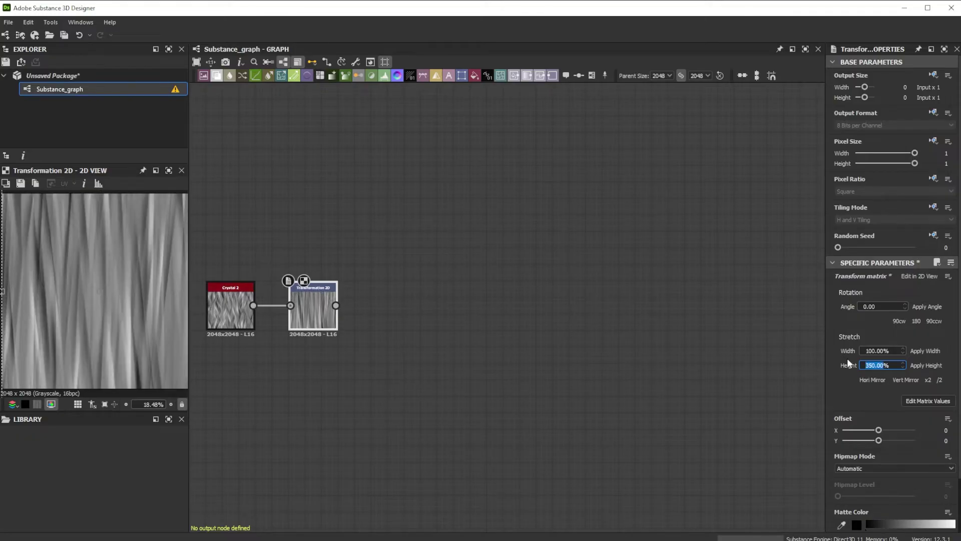
- Add a Cartesian To Polar Grayscale node after the Transformation 2D
click(315, 307)
key(space)
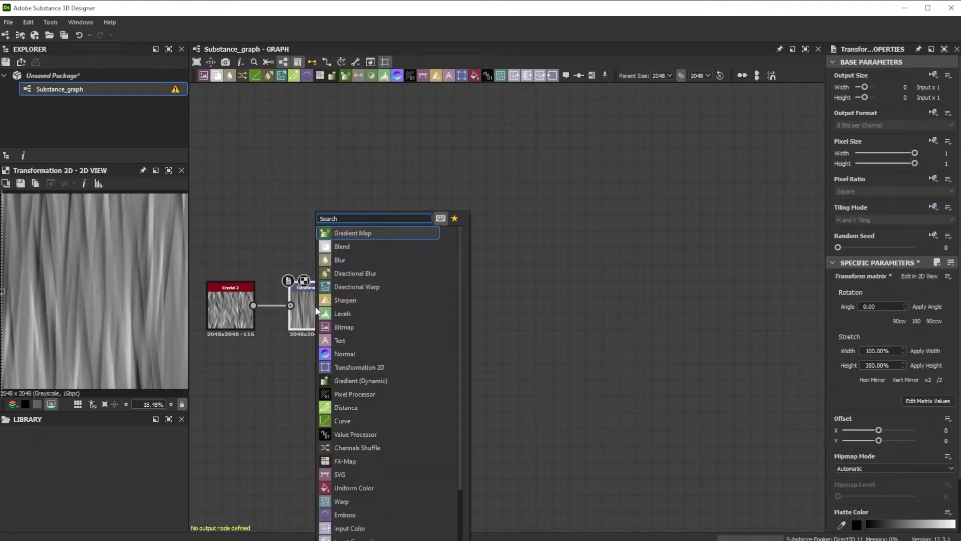
text(cart)
click(353, 233)
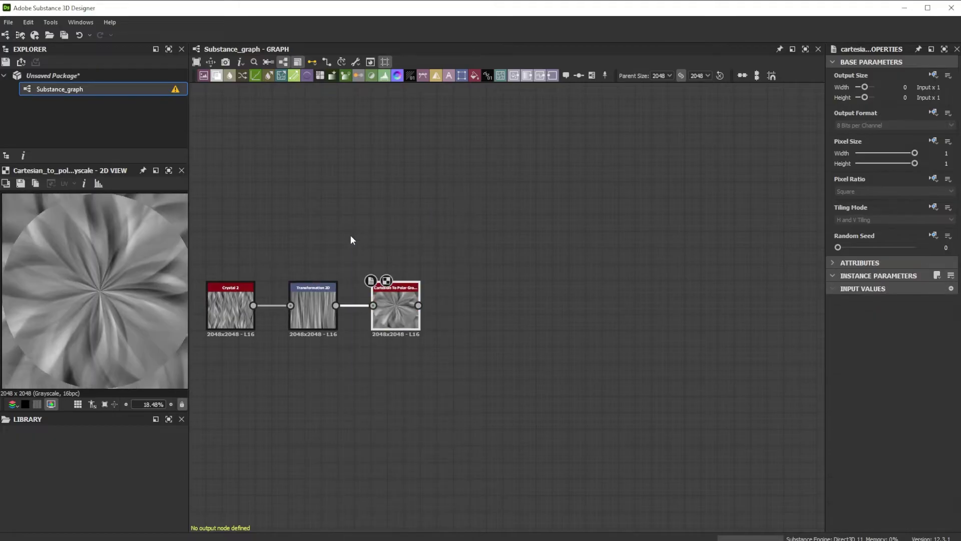
- Add a connected Normal node and begin editing its intensity
key(space)
text(no)
click(433, 232)
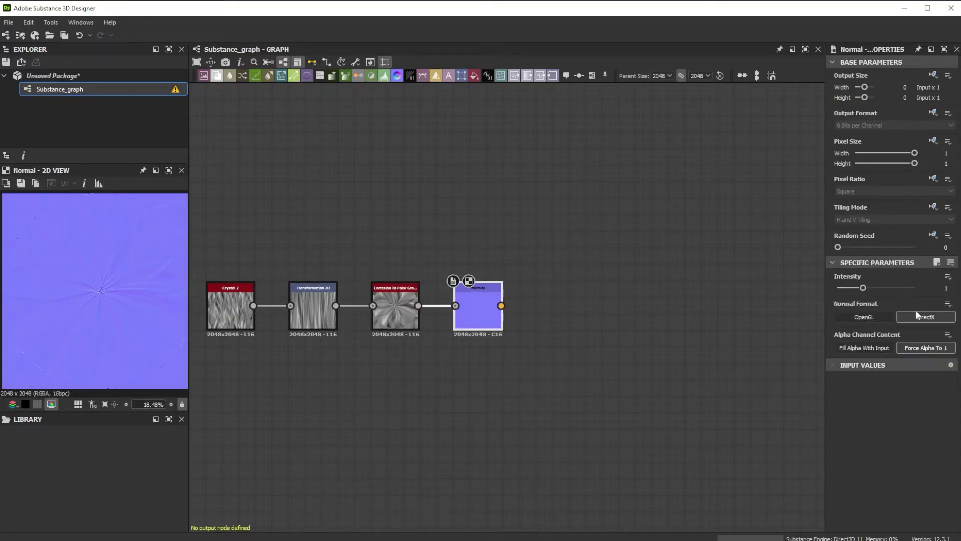
click(941, 287)
- Set the Normal intensity to 15 and rotate it 90° clockwise with a Transformation 2D
text(15)
key(Return)
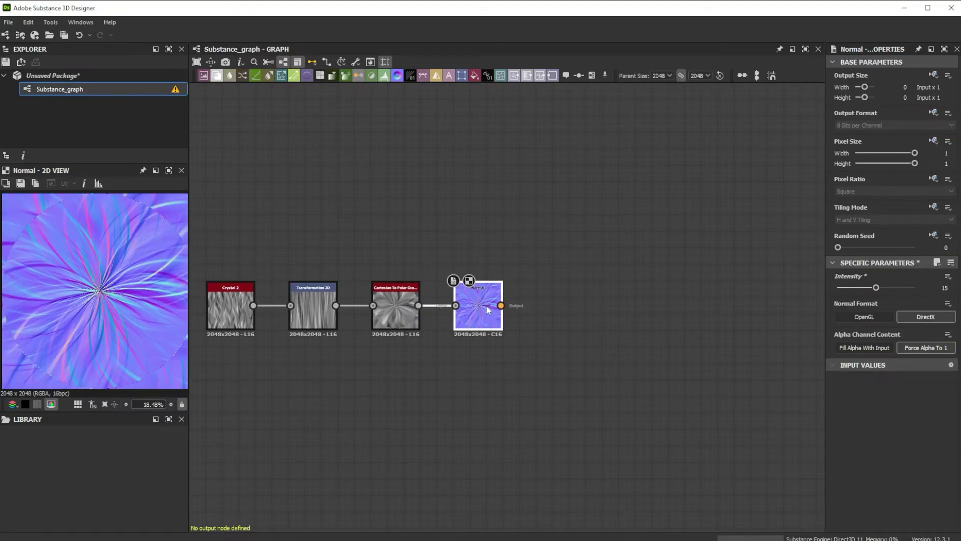
key(space)
text(transf)
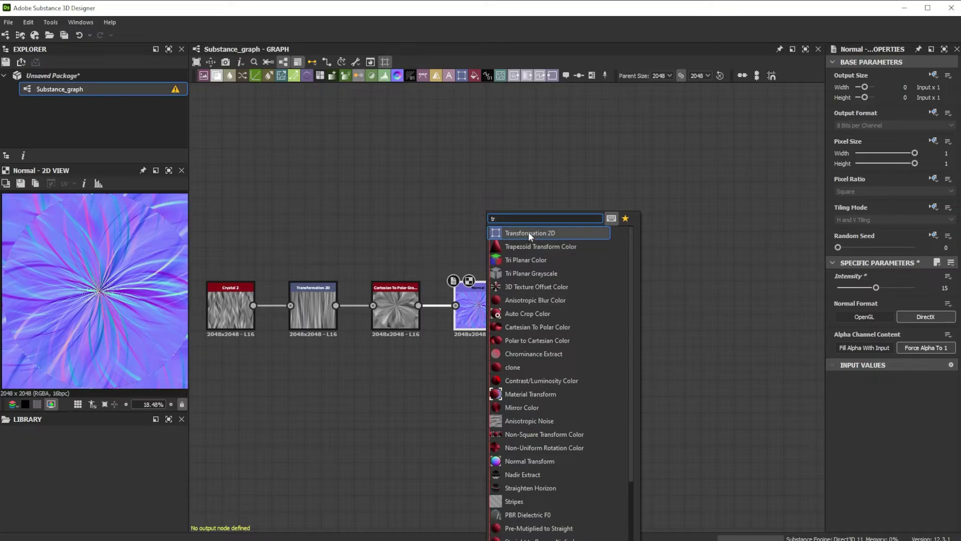
click(528, 233)
click(900, 321)
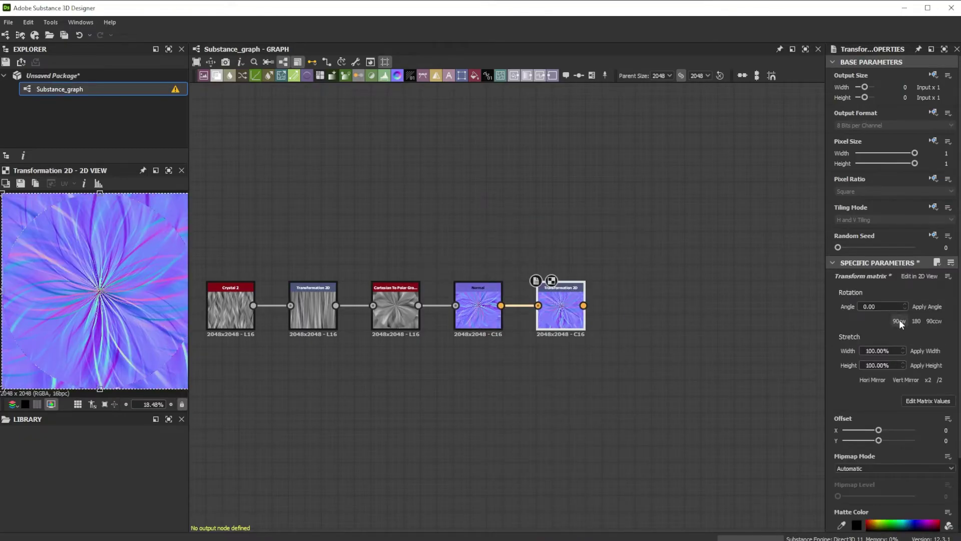
- Add a Shape node set to Disc with scale 0.15
middle_drag(626, 224, 304, 220)
key(space)
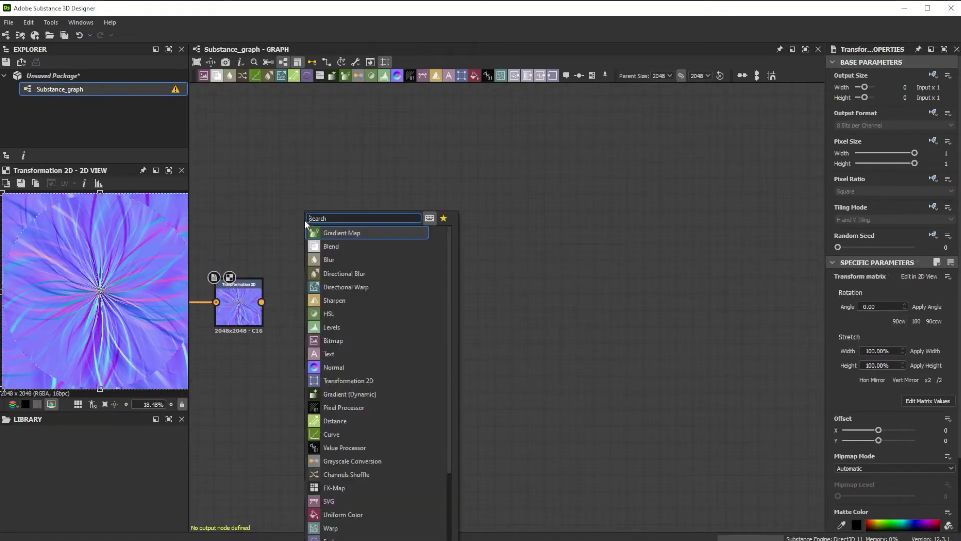
text(sh)
click(322, 260)
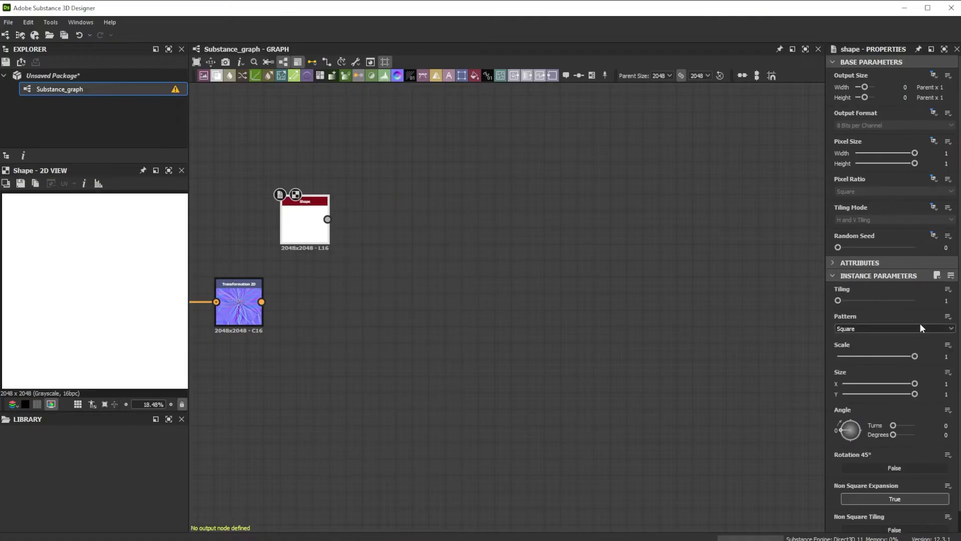
click(940, 328)
click(863, 344)
double_click(944, 356)
text(.15)
key(Return)
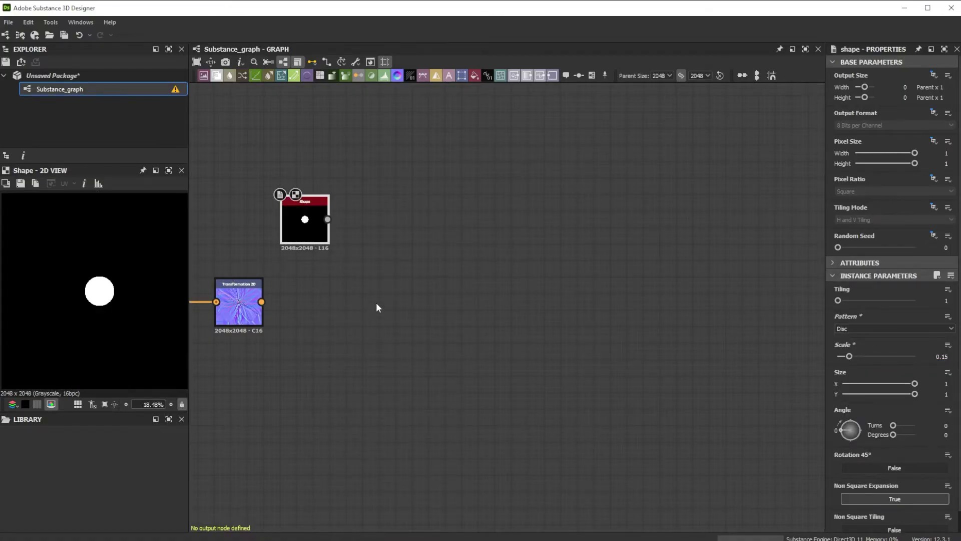
- Add a Vector Warp Grayscale fed by the rotated normal map and the disc
key(space)
text(vect)
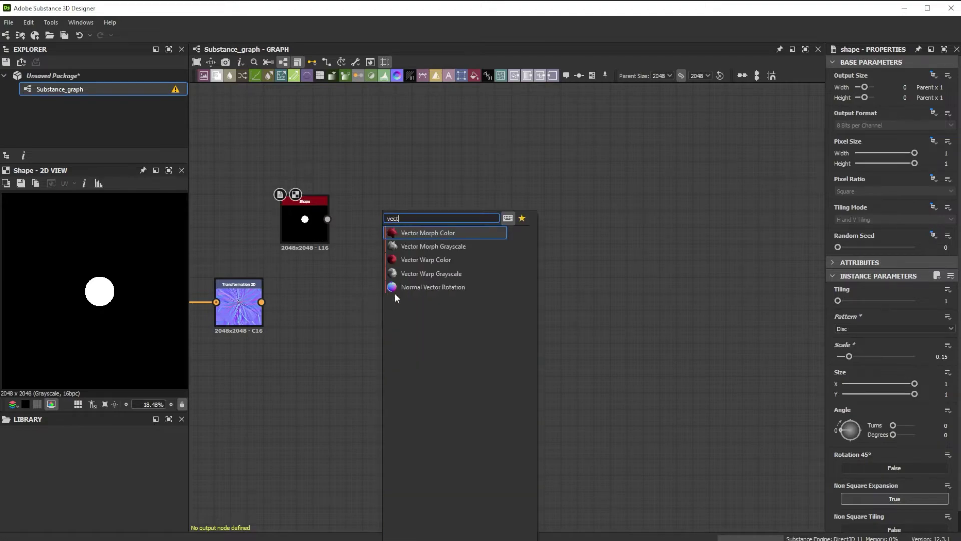
click(417, 274)
drag(262, 302, 364, 307)
drag(328, 219, 365, 296)
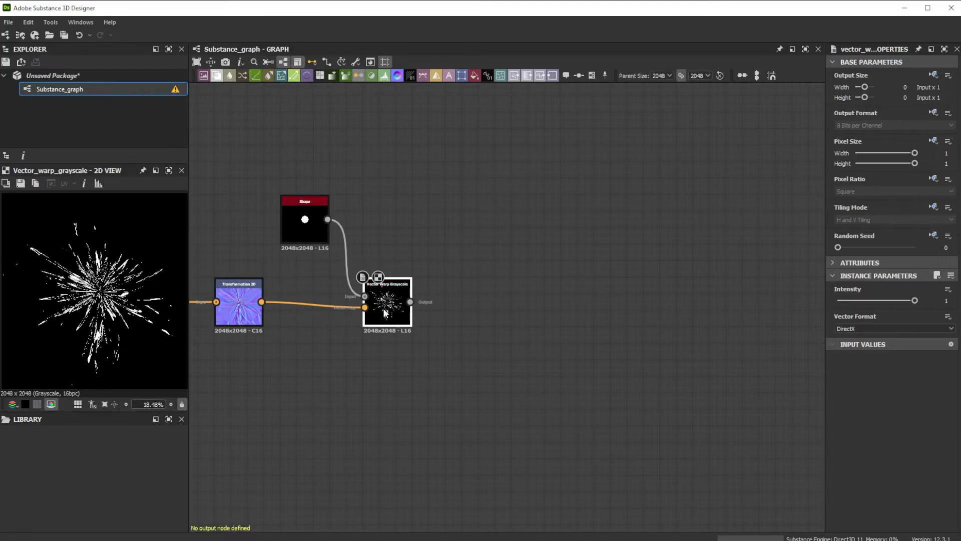
- Blur the warped disc with Blur HQ Grayscale at intensity 0.75
key(space)
text(blur)
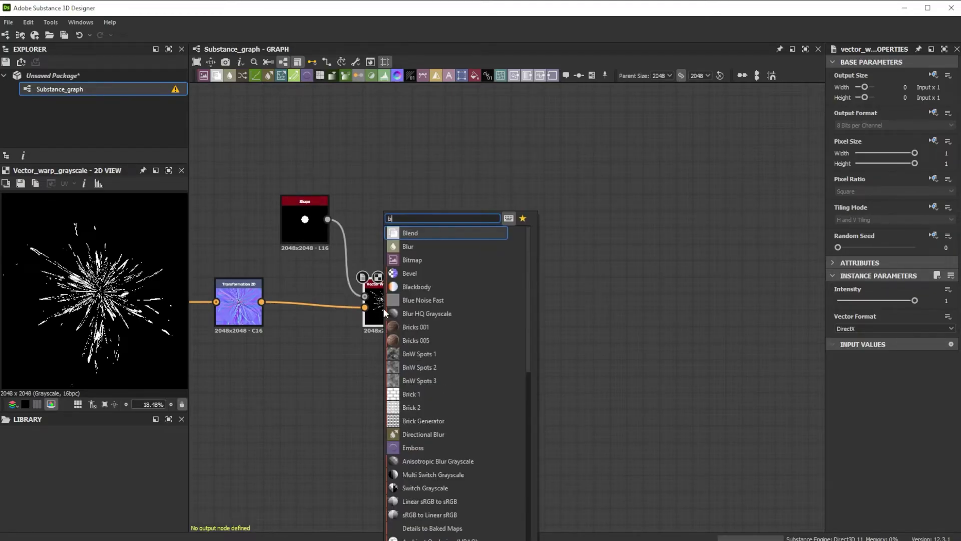
click(420, 261)
click(945, 300)
text(0.75)
key(Return)
- Add a Threshold node after the blur
key(space)
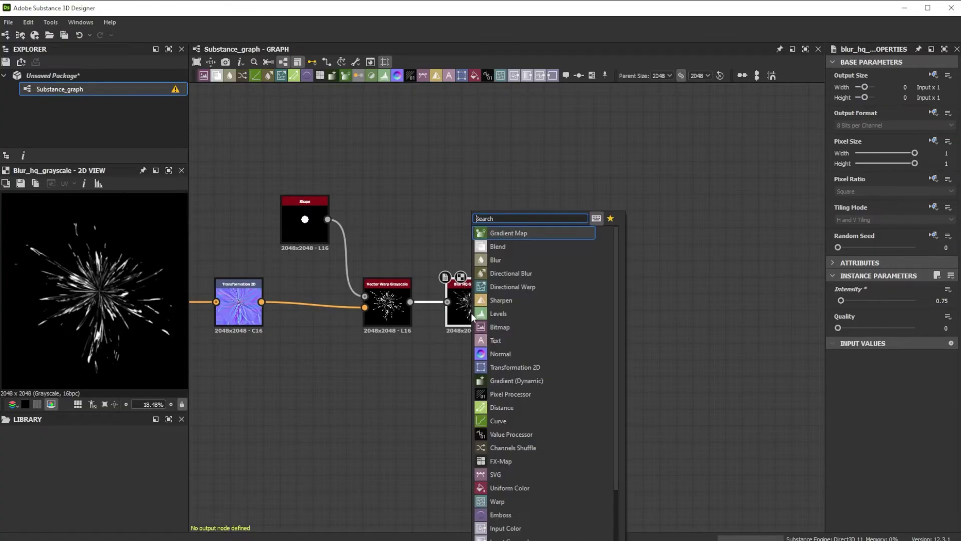
text(thre)
click(515, 232)
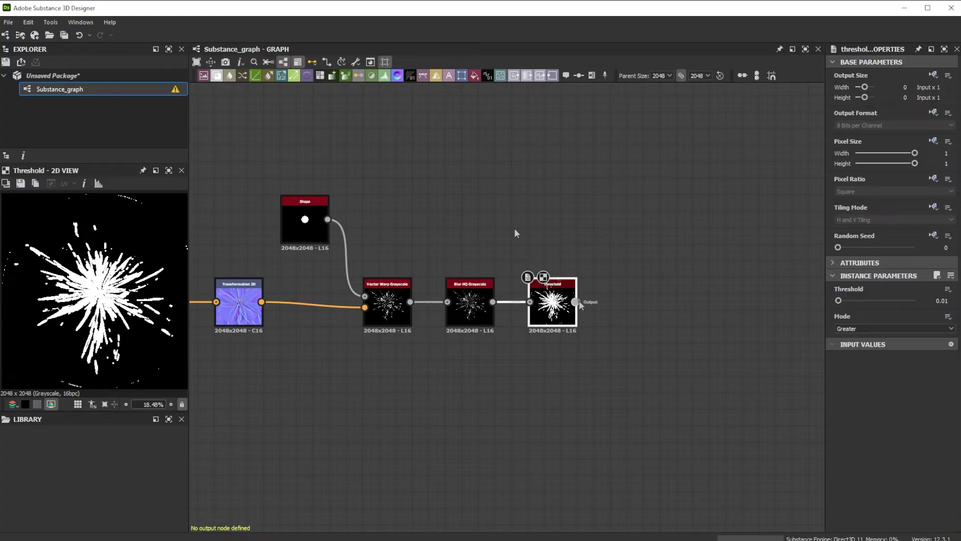
- Add a Blend node after Threshold set to Add (Linear Dodge)
drag(576, 302, 674, 302)
text(bl)
click(696, 234)
click(844, 316)
click(851, 330)
- Add a Perlin Noise node with Scale 24
key(space)
text(perl)
click(579, 233)
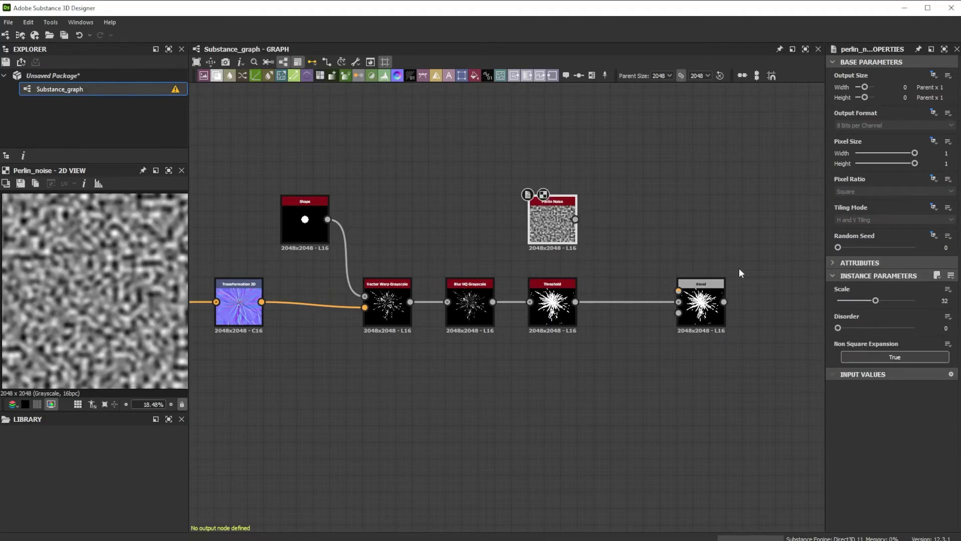
double_click(944, 301)
text(24)
key(Return)
- Warp the disc by the Perlin Noise with Multi Dir. Warp (intensity 15, Chain) into Blend
drag(328, 220, 611, 219)
text(multi)
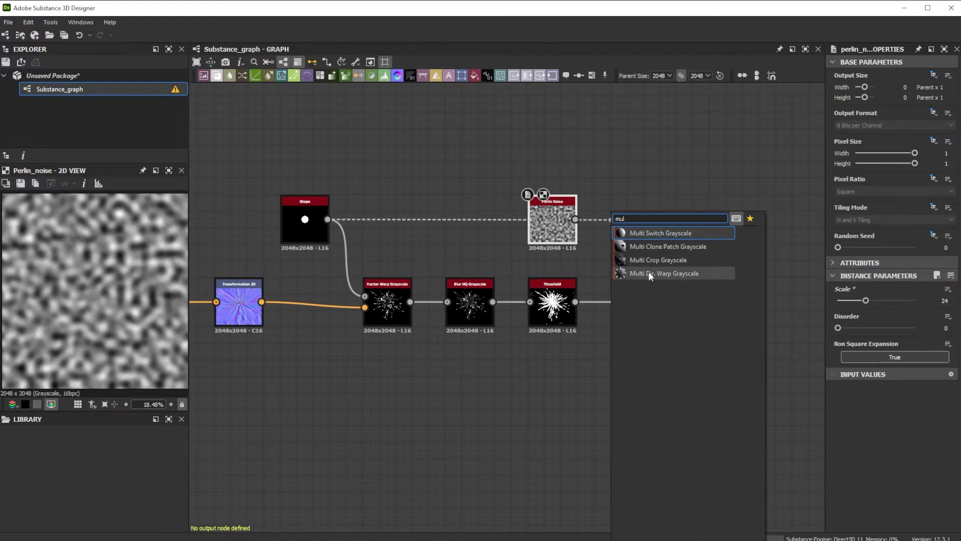
click(646, 271)
drag(576, 219, 613, 224)
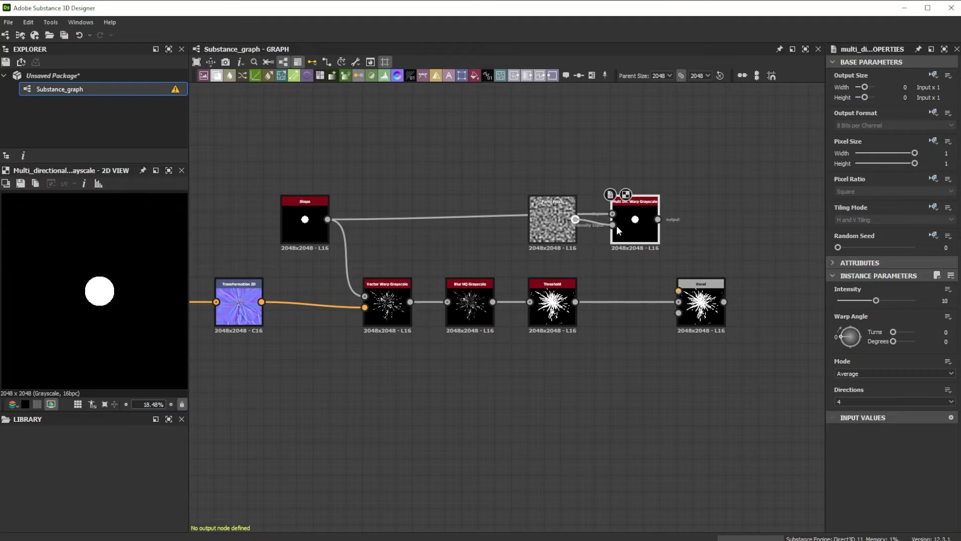
double_click(943, 300)
text(15)
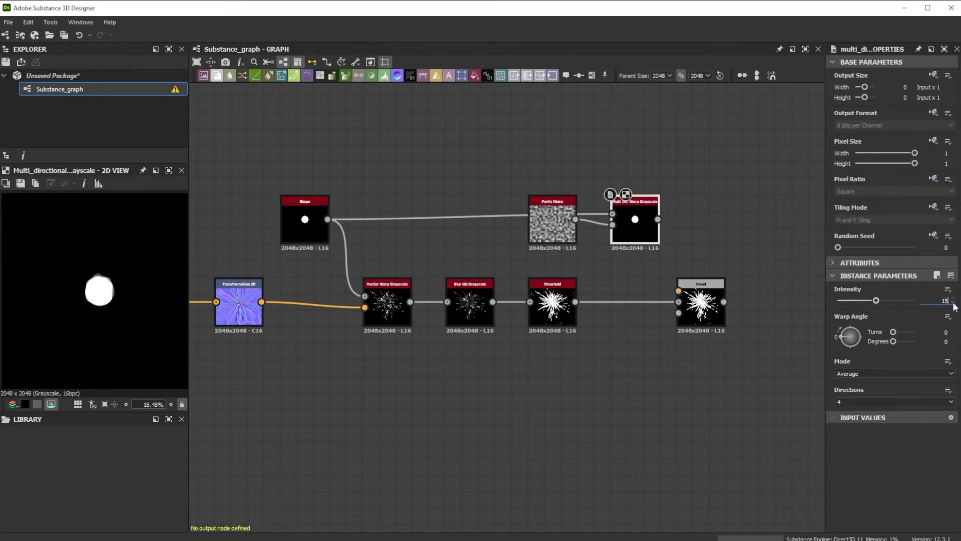
key(Return)
click(912, 372)
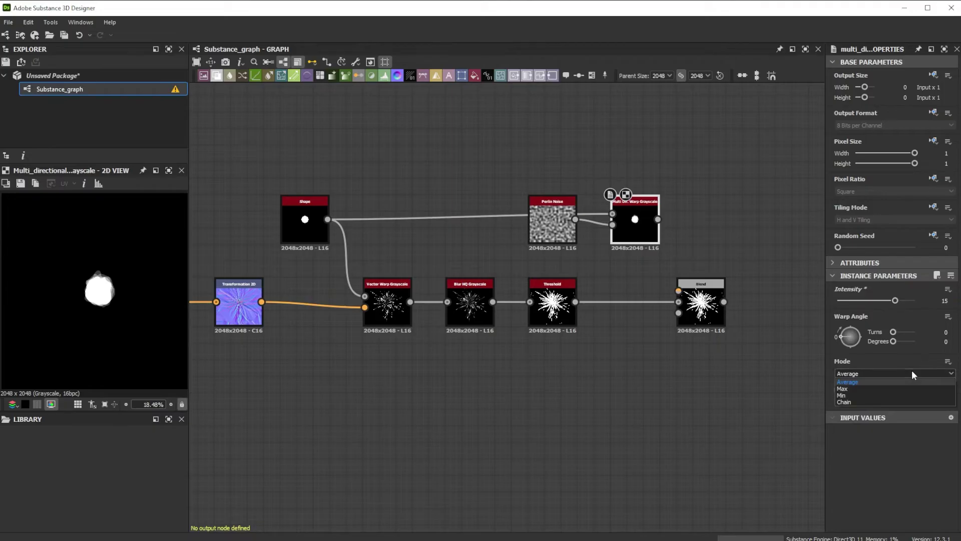
click(858, 401)
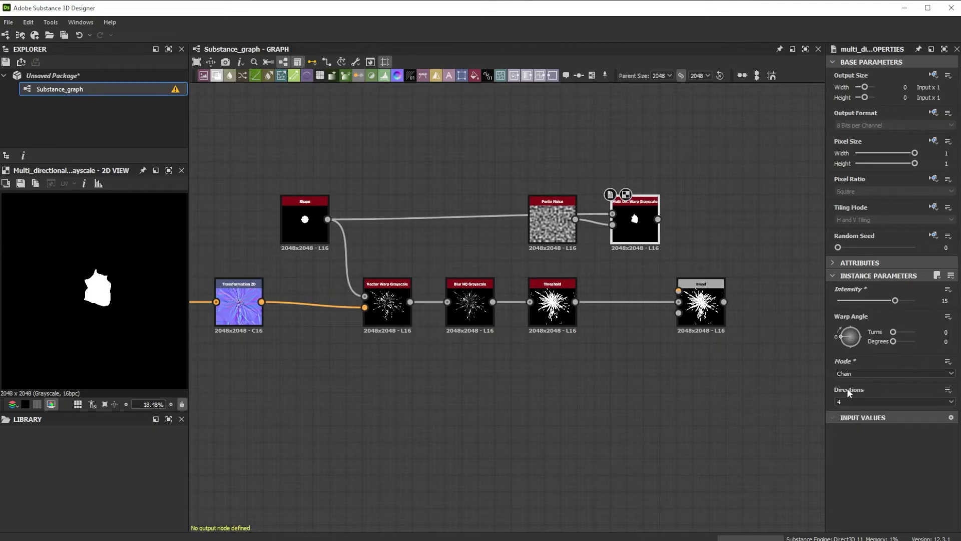
drag(659, 220, 678, 290)
- Follow Blend with a Non Uniform Blur: intensity 2, 7 samples, 7 blades
click(688, 287)
key(space)
text(non)
click(741, 248)
drag(753, 307, 761, 307)
click(944, 300)
text(2)
key(Return)
text(7)
key(Tab)
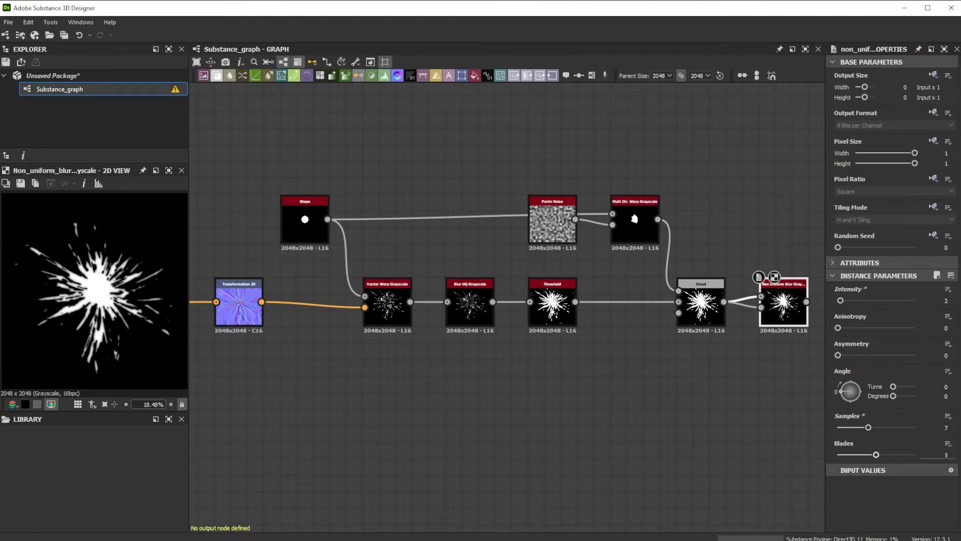
text(7)
key(Return)
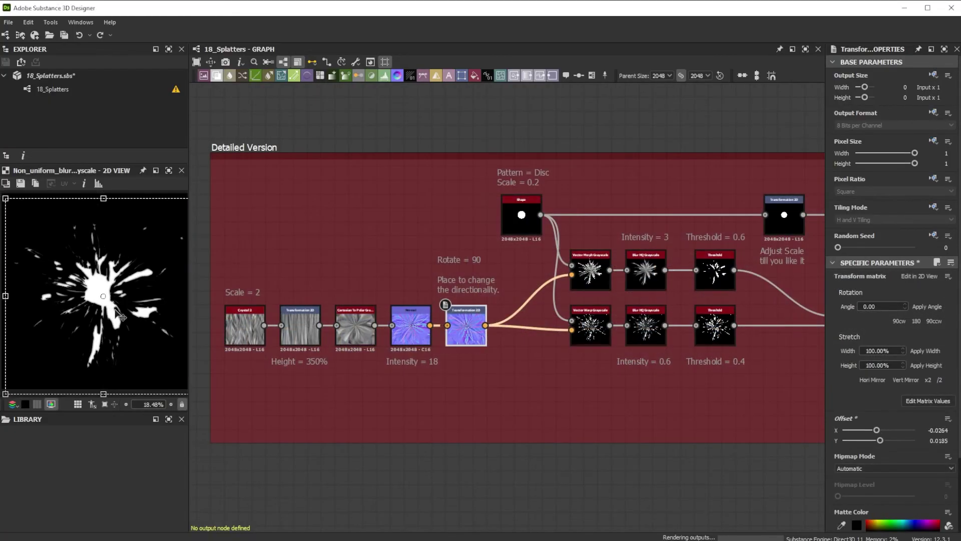
- Test-drag the splatter and disc Transformation 2D offset, then undo to keep it at zero
drag(122, 317, 190, 296)
click(784, 215)
mouse_move(128, 298)
mouse_down()
mouse_move(115, 297)
mouse_move(119, 291)
mouse_up()
key(ctrl+z)
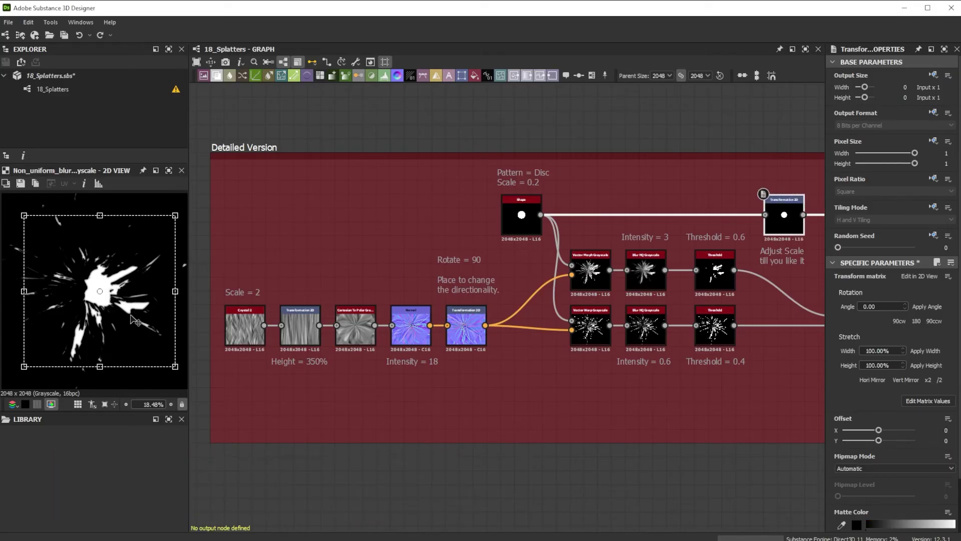
- Preview the Vector Morph, Blur HQ and both Threshold outputs in turn
click(554, 393)
double_click(591, 270)
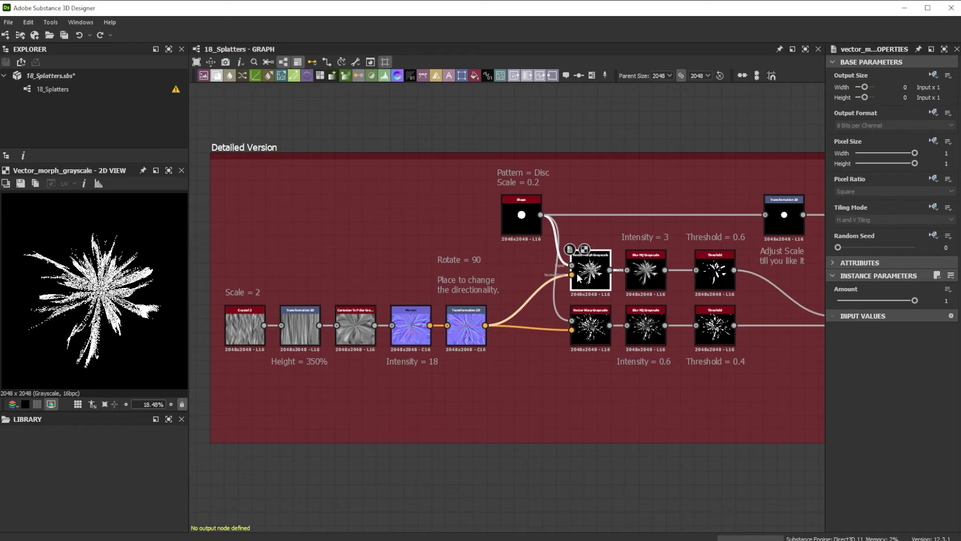
double_click(646, 273)
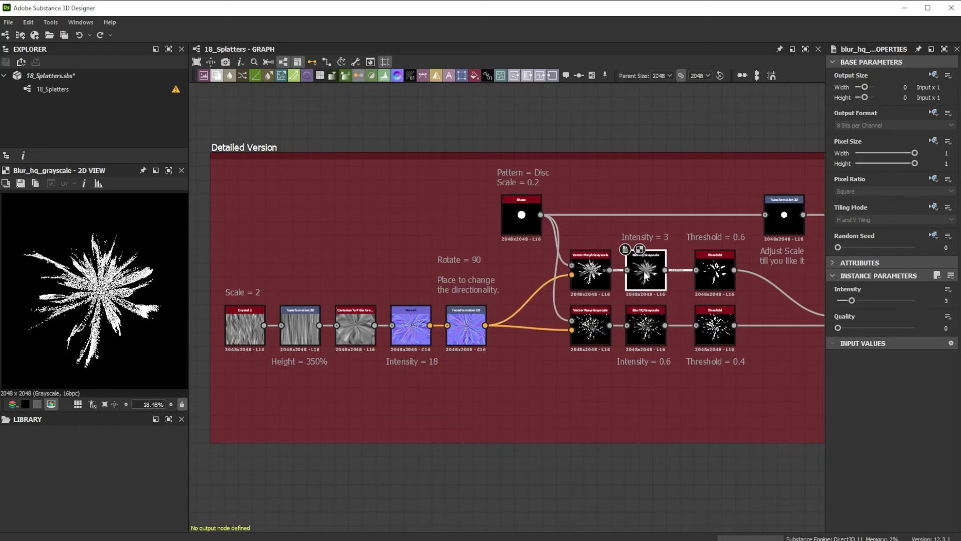
double_click(713, 272)
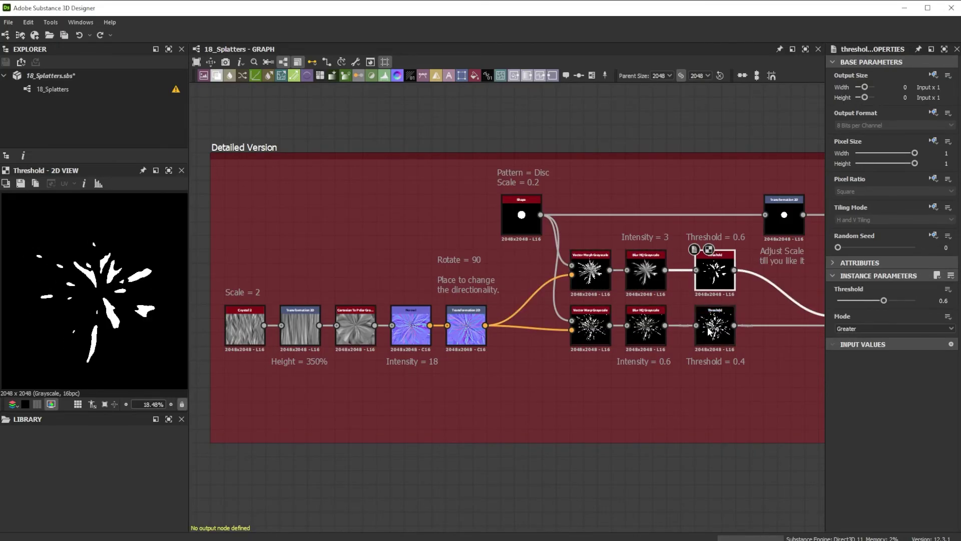
double_click(715, 328)
double_click(714, 280)
double_click(716, 317)
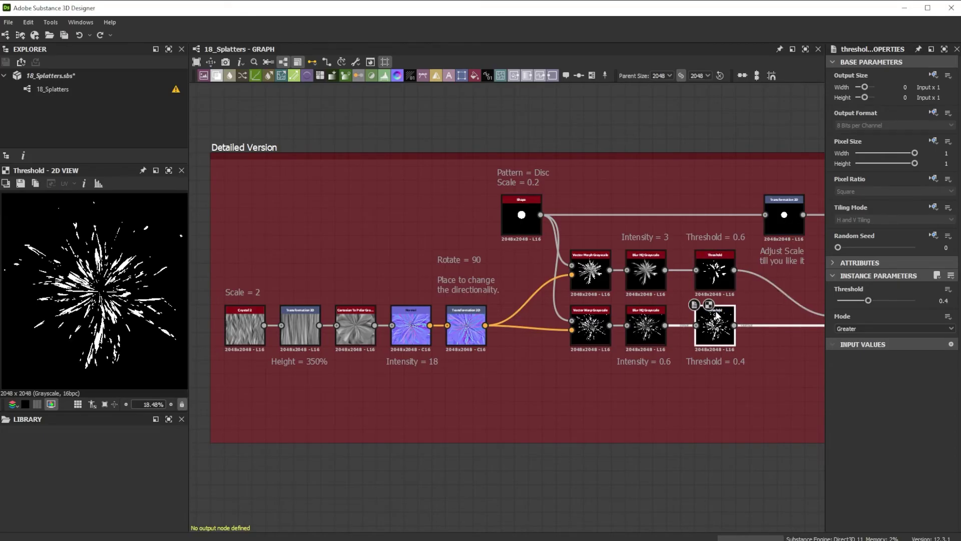
- Lower Vector Morph Amount to about 0.49 and set Vector Warp Intensity near 0.94
click(590, 270)
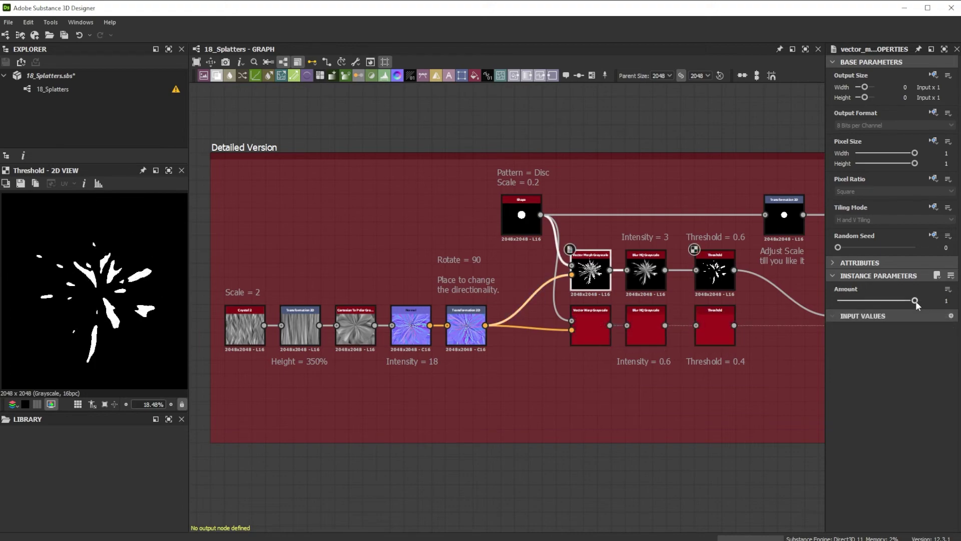
drag(915, 301, 852, 302)
click(591, 326)
drag(851, 302, 914, 300)
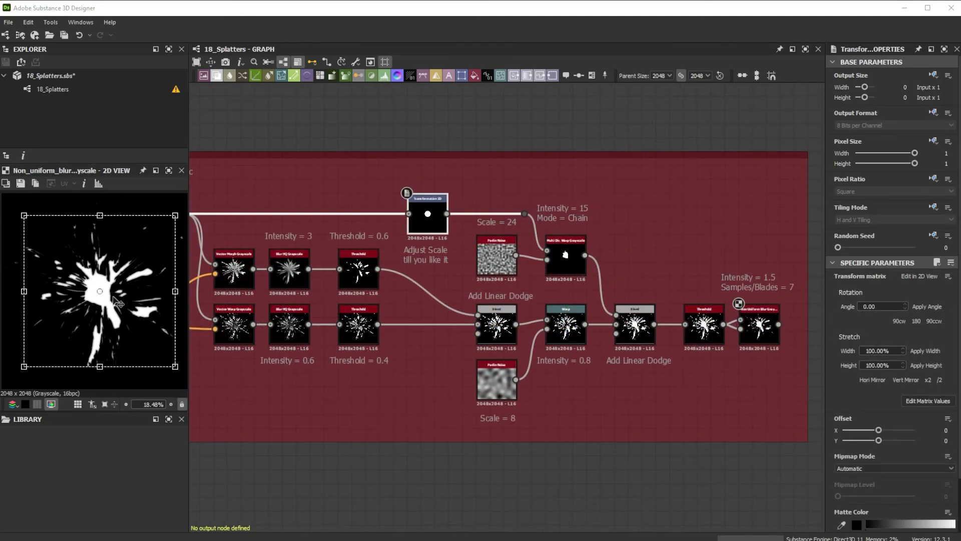
- Try moving and enlarging the splatter image, then undo the transform changes
mouse_move(113, 297)
mouse_down()
mouse_move(103, 298)
mouse_move(117, 299)
mouse_up()
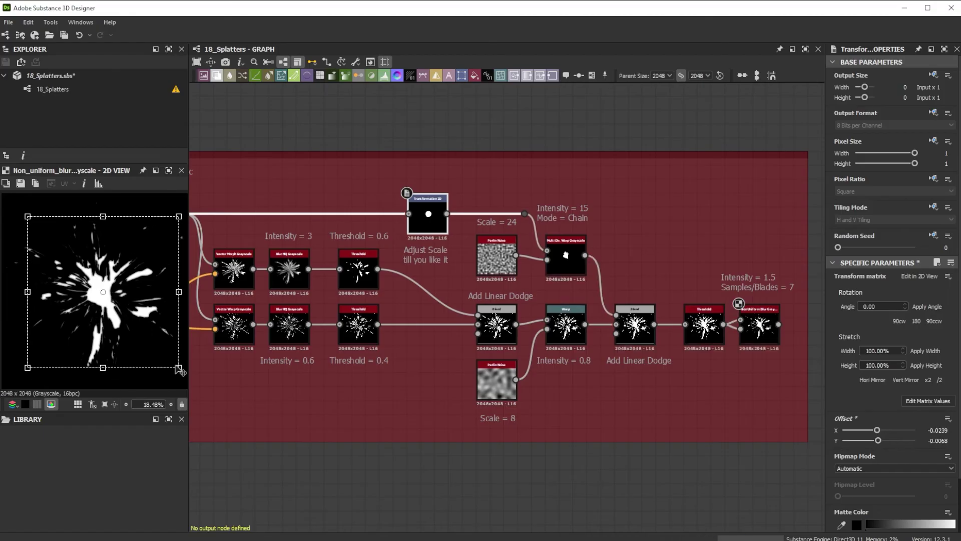
drag(179, 366, 204, 387)
key(ctrl+z)
key(ctrl+z)
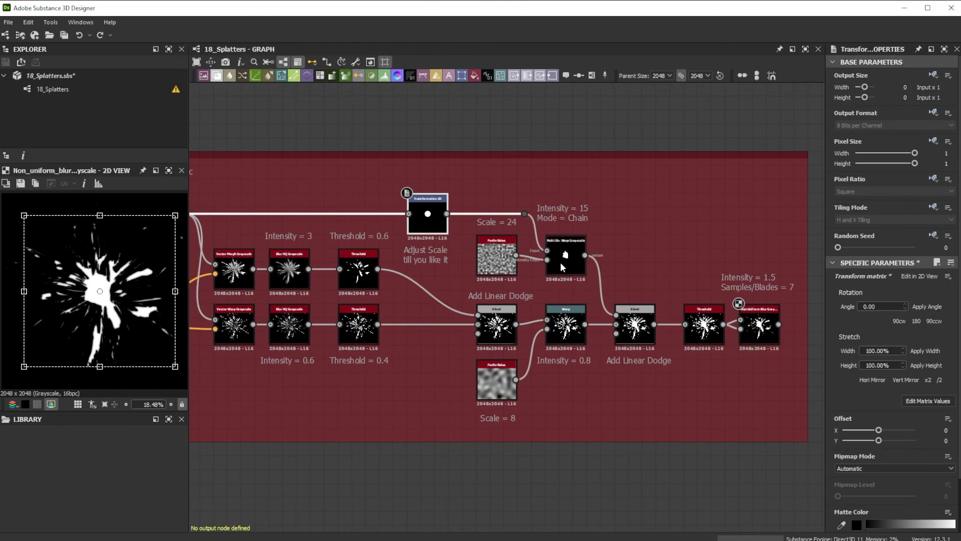
- Try Average warp mode, revert to Chain, and raise Multi Dir. Warp Intensity to 20
click(566, 258)
click(854, 373)
click(853, 382)
key(ctrl+z)
drag(895, 300, 915, 302)
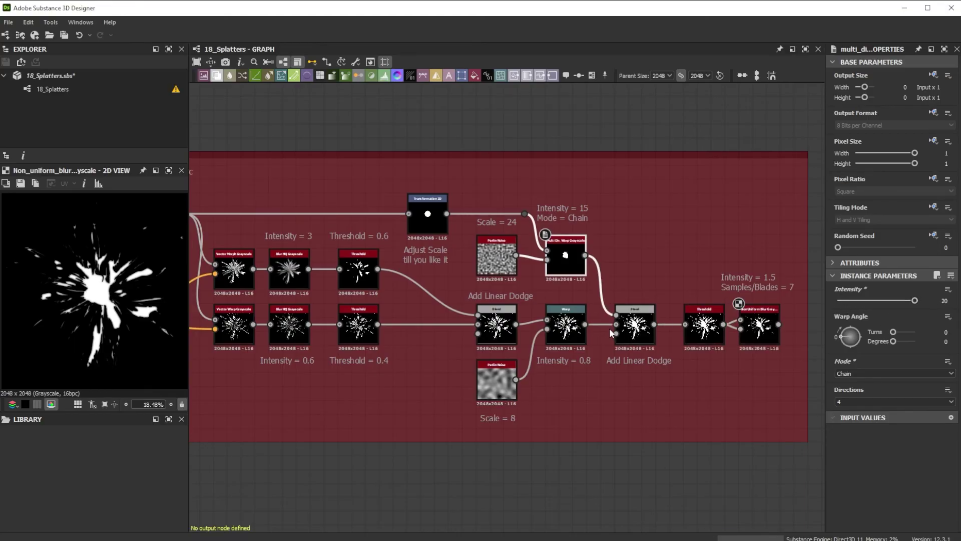
- Nudge Warp Intensity to 0.8 and preview the final Threshold (0.01, Greater) enlarged
click(565, 325)
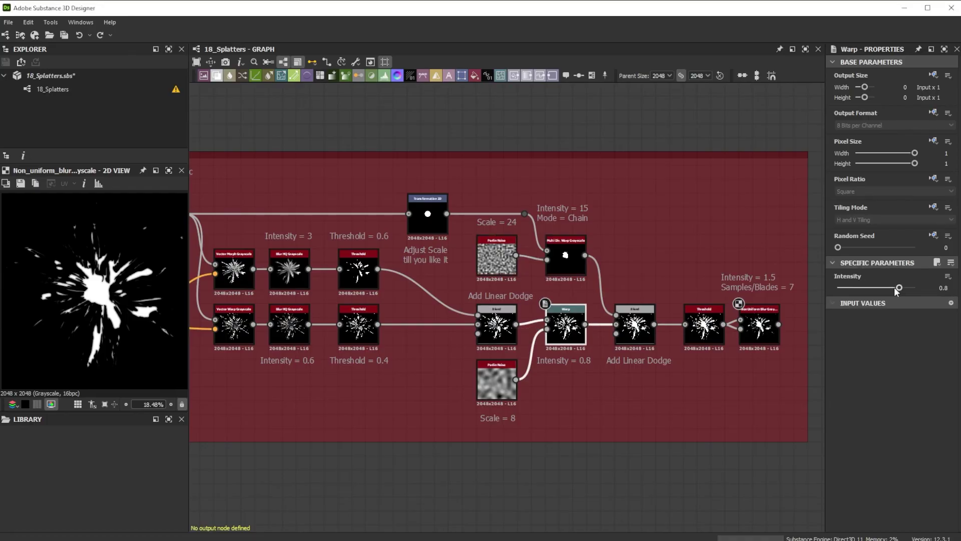
mouse_move(900, 288)
mouse_down()
mouse_move(909, 284)
mouse_move(901, 285)
mouse_up()
double_click(702, 331)
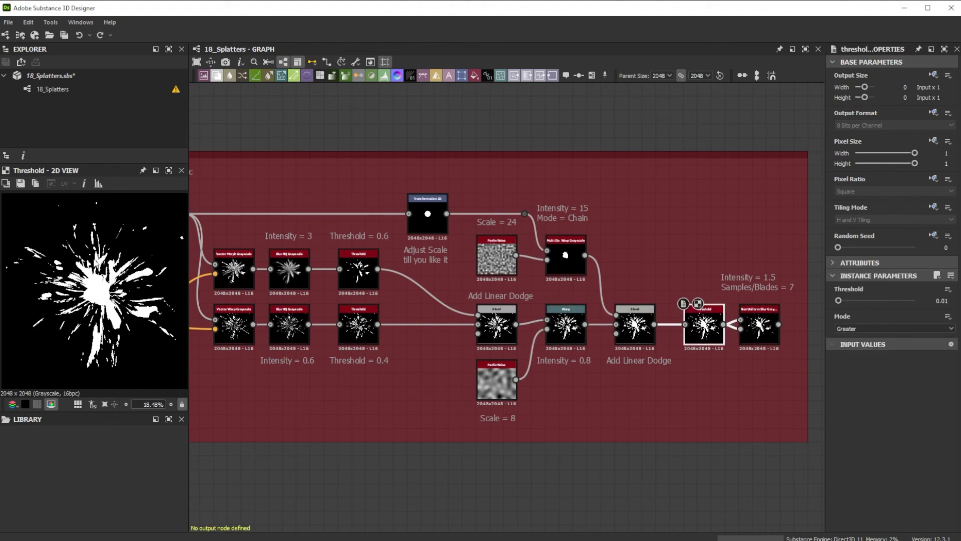
scroll(100, 291, up, 10)
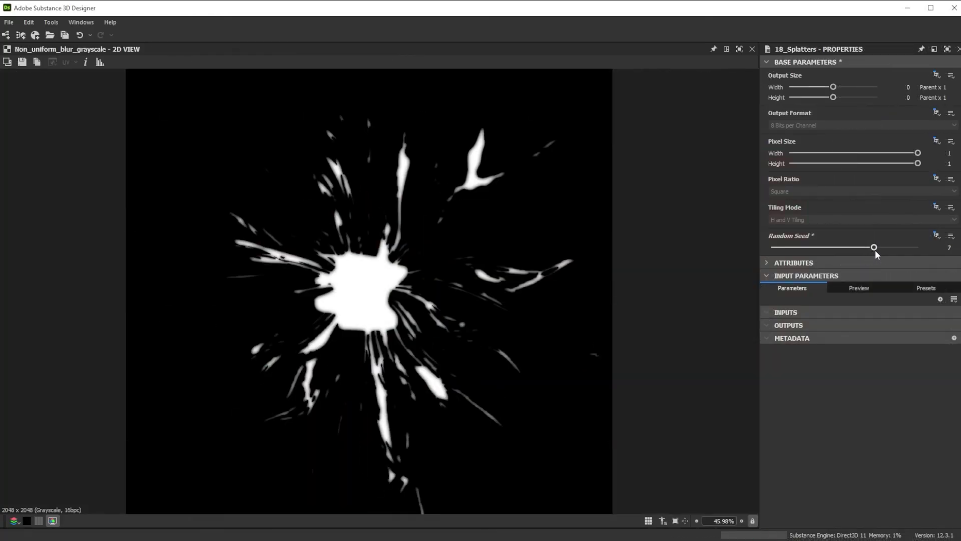
- Vary the Random Seed, crystal Scale and disc Scale, and set the Threshold to 0.54
mouse_move(875, 251)
mouse_down()
mouse_move(900, 256)
mouse_move(777, 245)
mouse_move(860, 248)
mouse_up()
drag(457, 307, 411, 240)
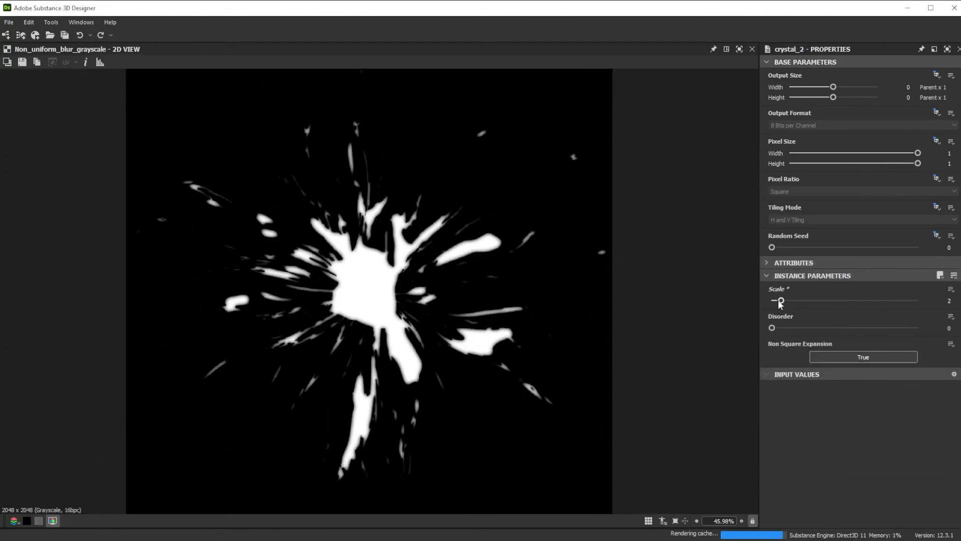
drag(781, 302, 789, 303)
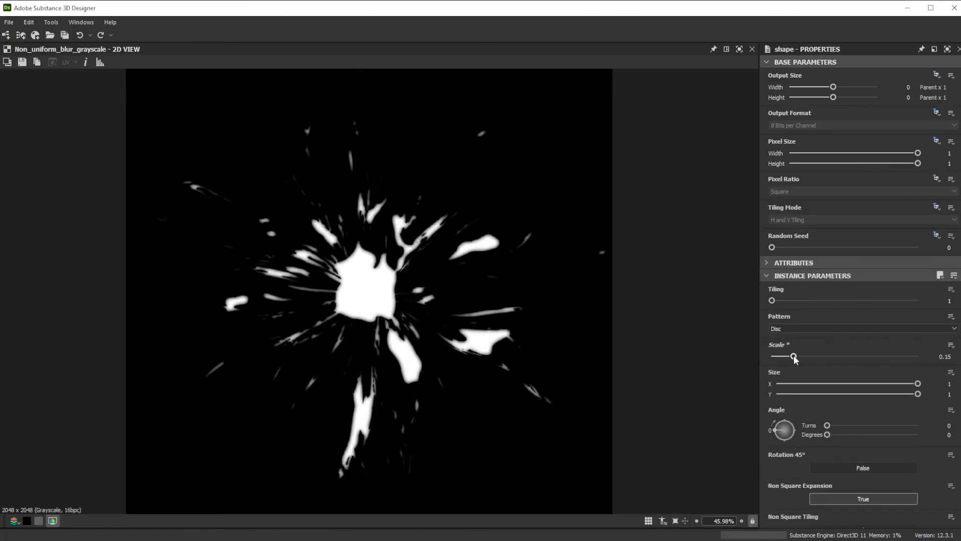
drag(791, 356, 821, 356)
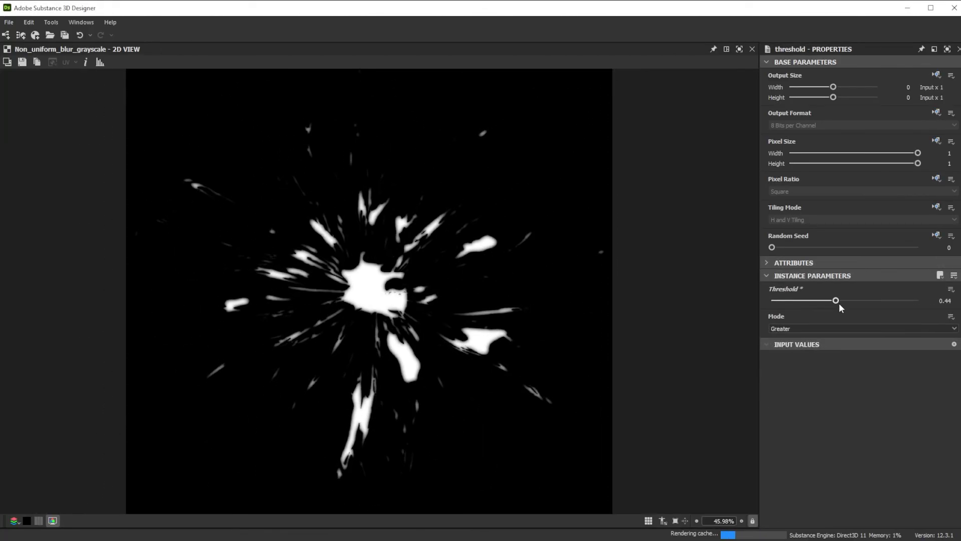
mouse_move(839, 303)
mouse_down()
mouse_move(874, 306)
mouse_move(791, 303)
mouse_move(850, 305)
mouse_up()
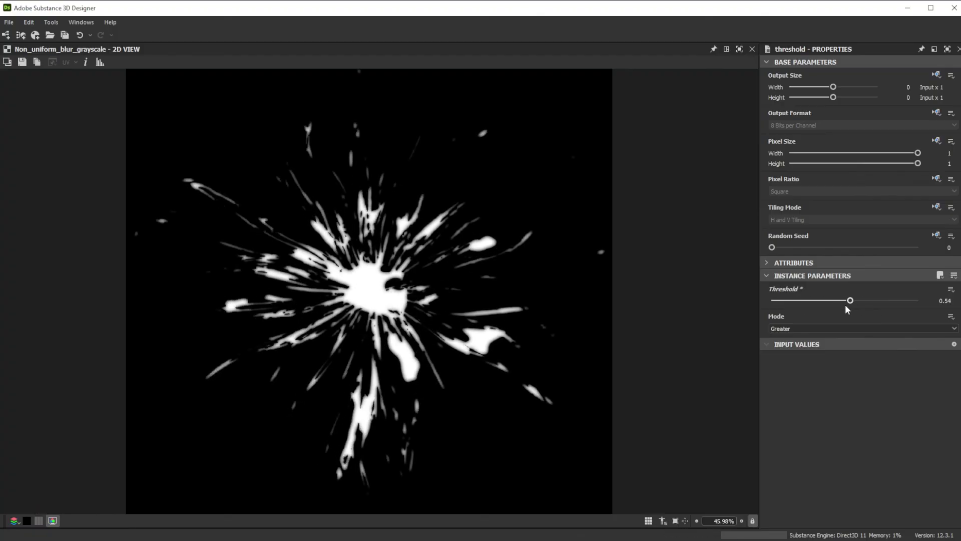